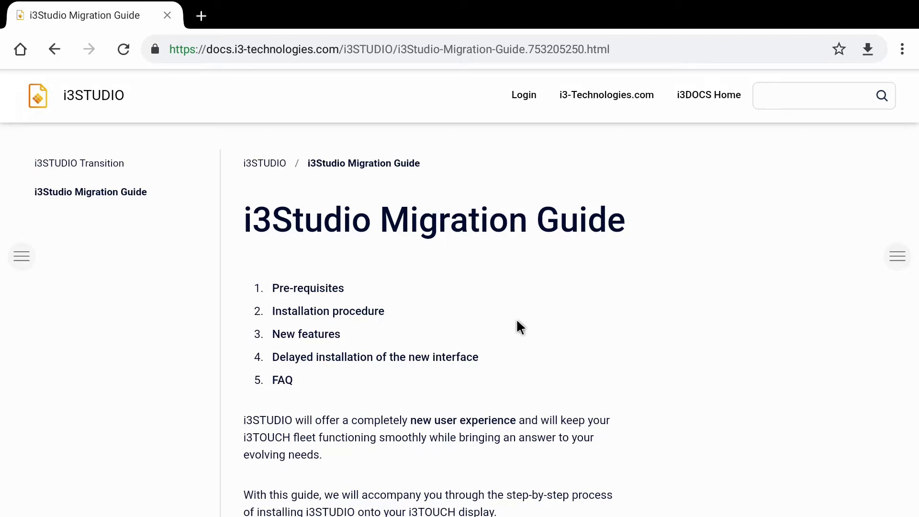
- Install all pending app updates from the i3Store (i3ALLSYNC, i3System service, i3WHITEBOARD), and shut down the display
left_click(898, 258)
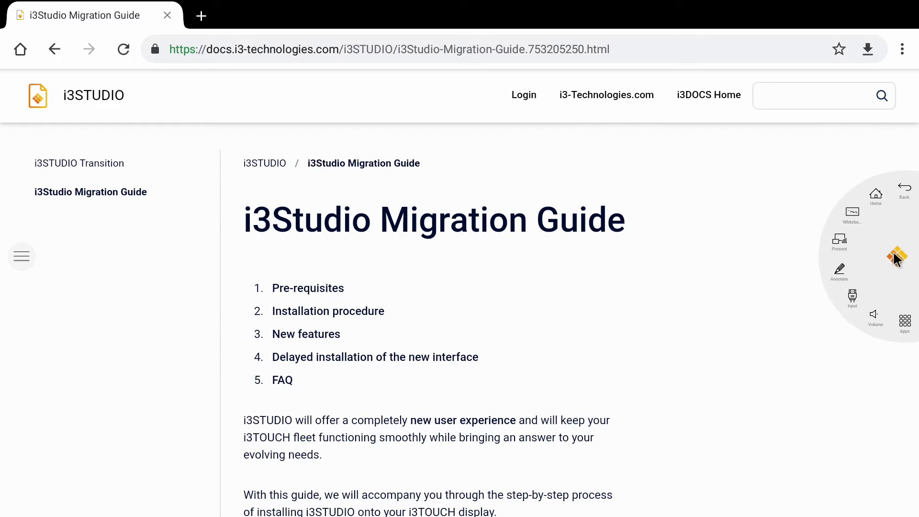
left_click(876, 194)
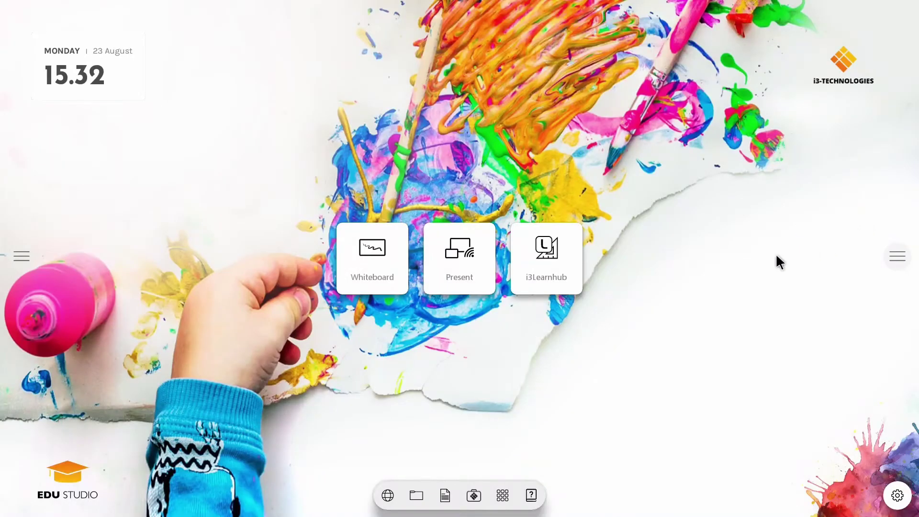
left_click(473, 497)
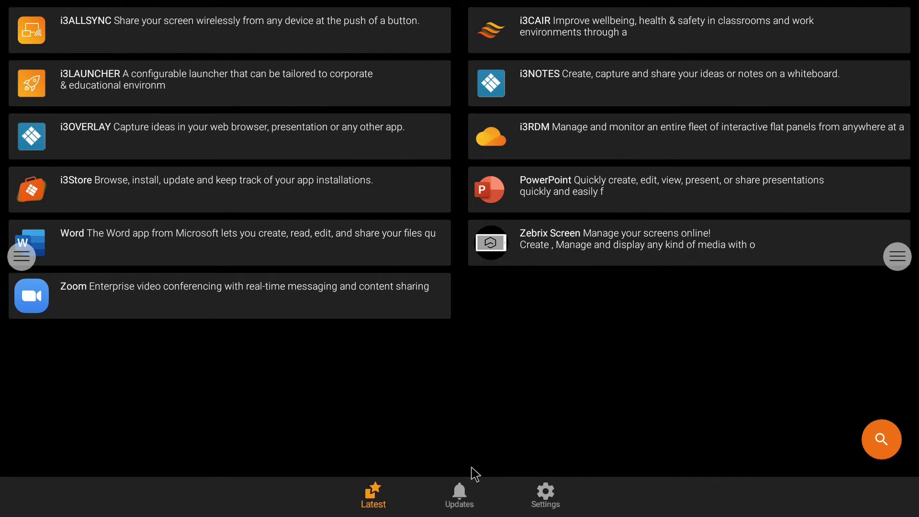
left_click(463, 500)
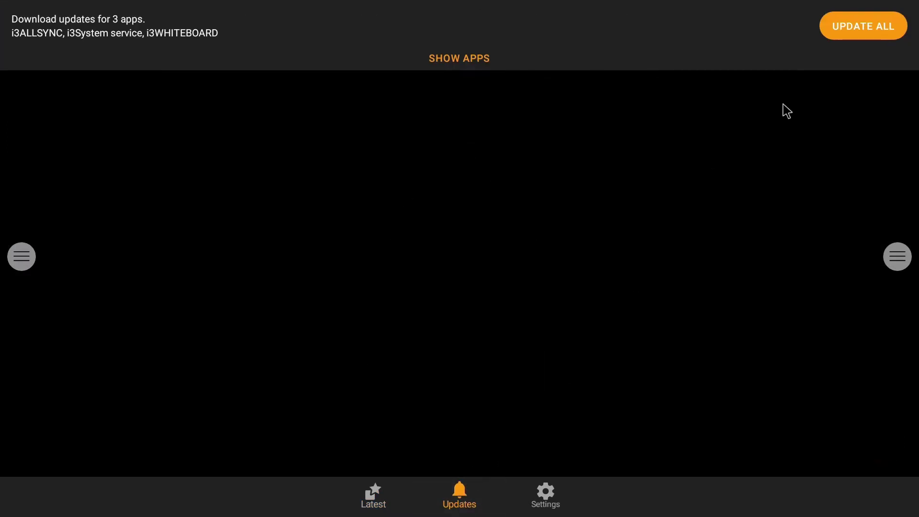
left_click(441, 63)
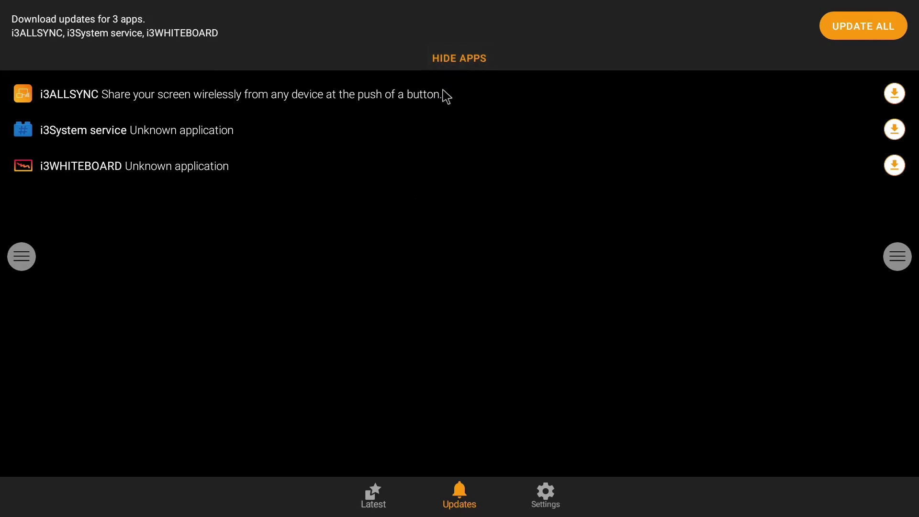
left_click(857, 31)
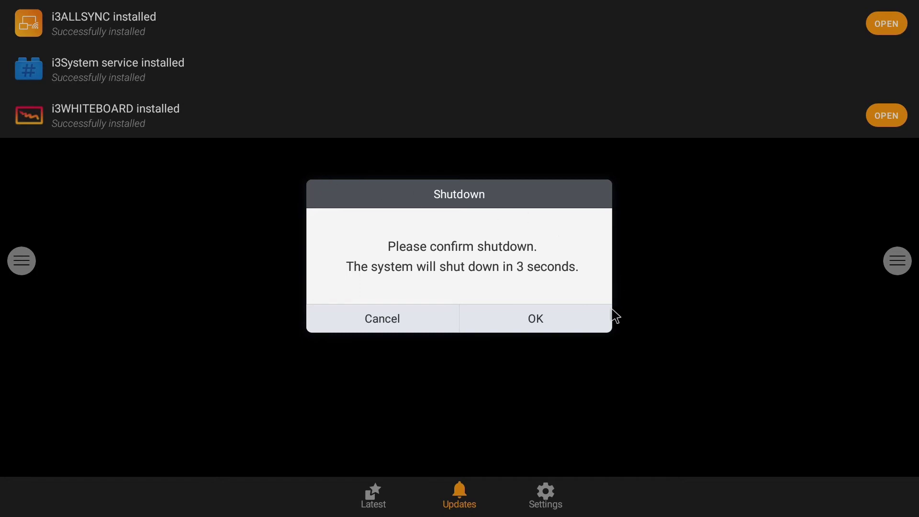
left_click(580, 317)
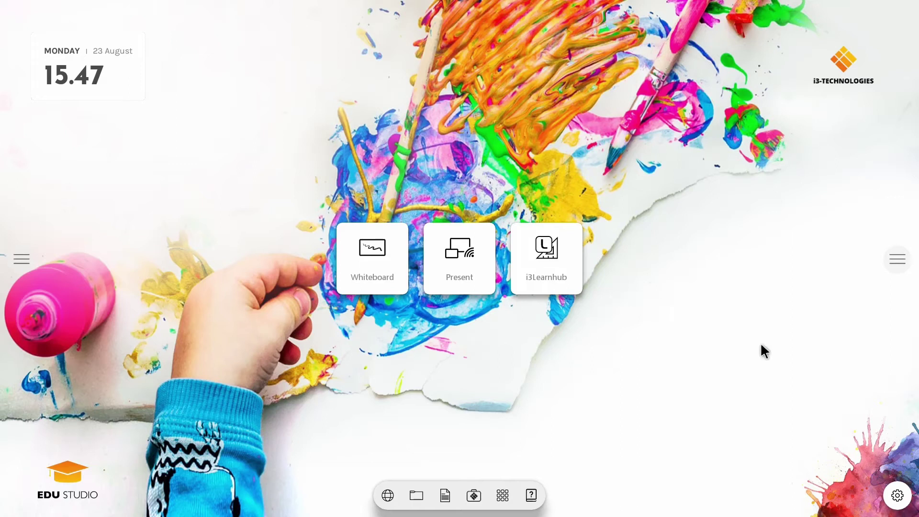
- Download the version 3.0.3 system firmware upgrade from the device information in the display's settings
left_click(898, 495)
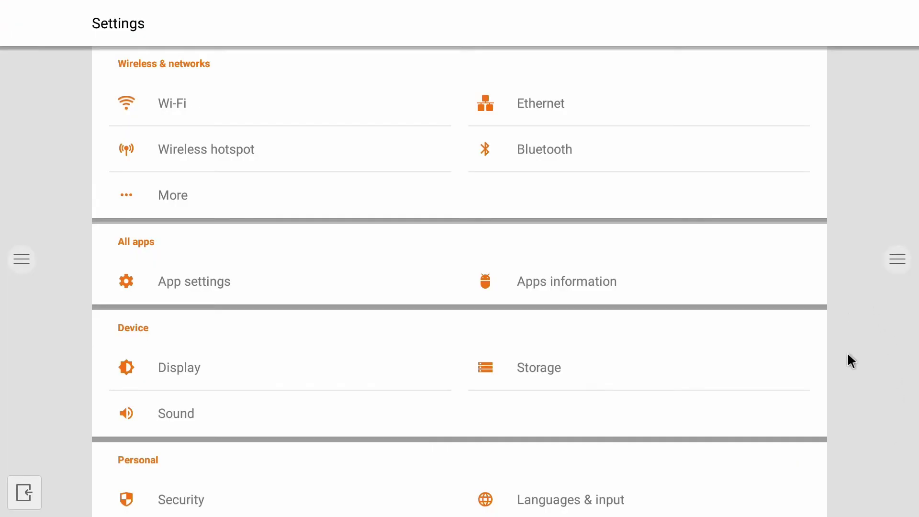
left_click_drag(850, 421, 852, 187)
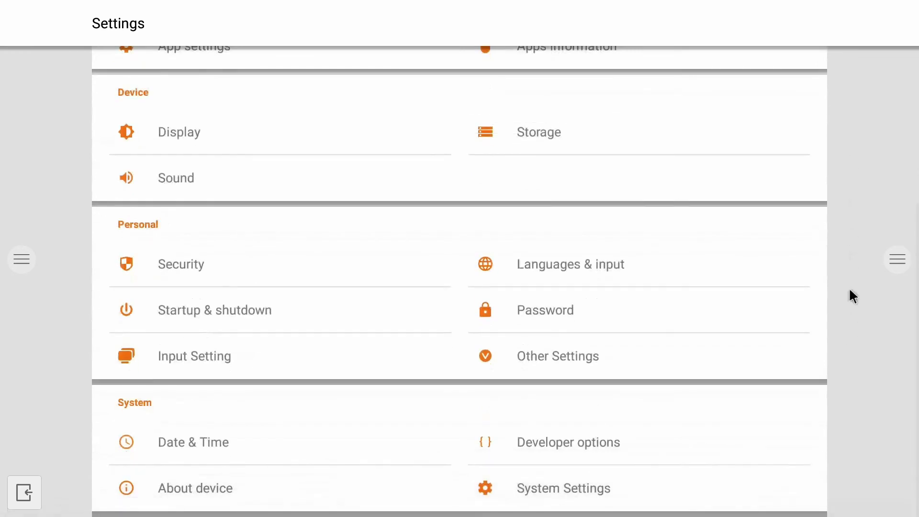
left_click(211, 487)
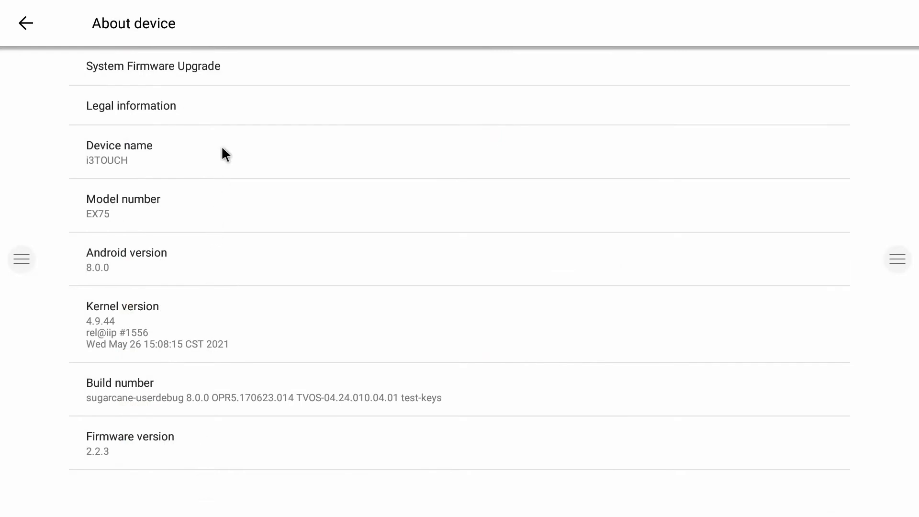
left_click(223, 64)
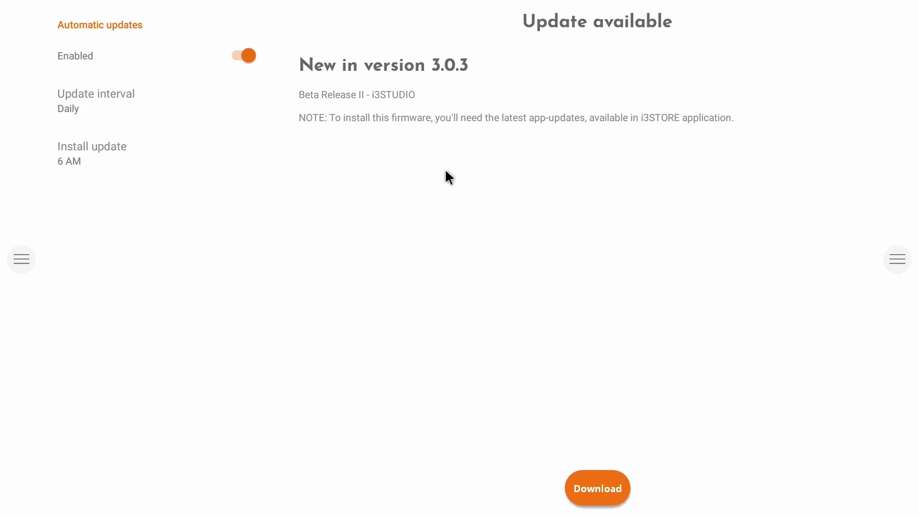
left_click(600, 488)
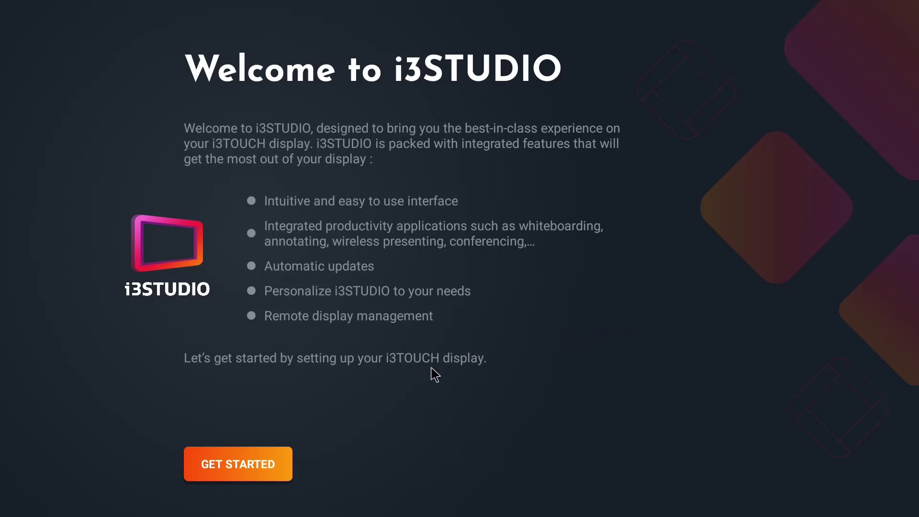
- Start the i3STUDIO setup and confirm the upgrade with the new launcher
left_click(270, 459)
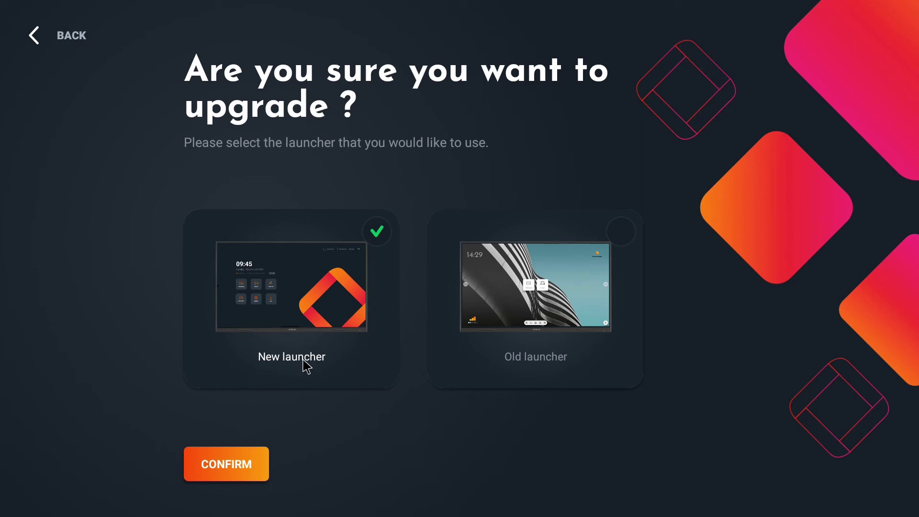
left_click(252, 468)
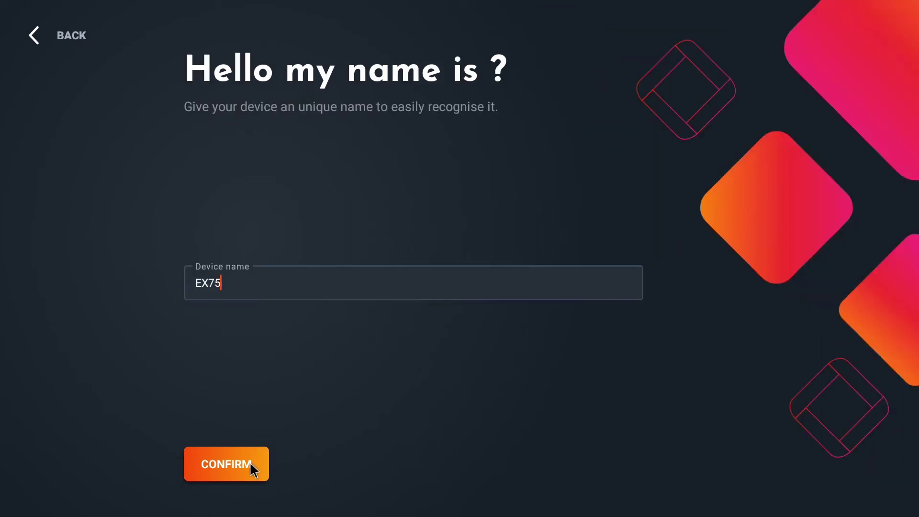
- Replace the device name with "Room D401.3" and confirm it
left_click(307, 287)
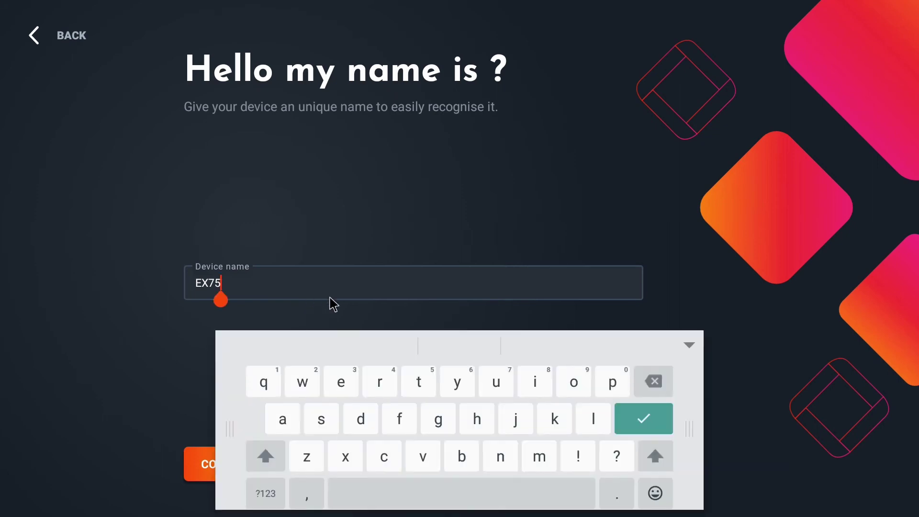
left_click(646, 370)
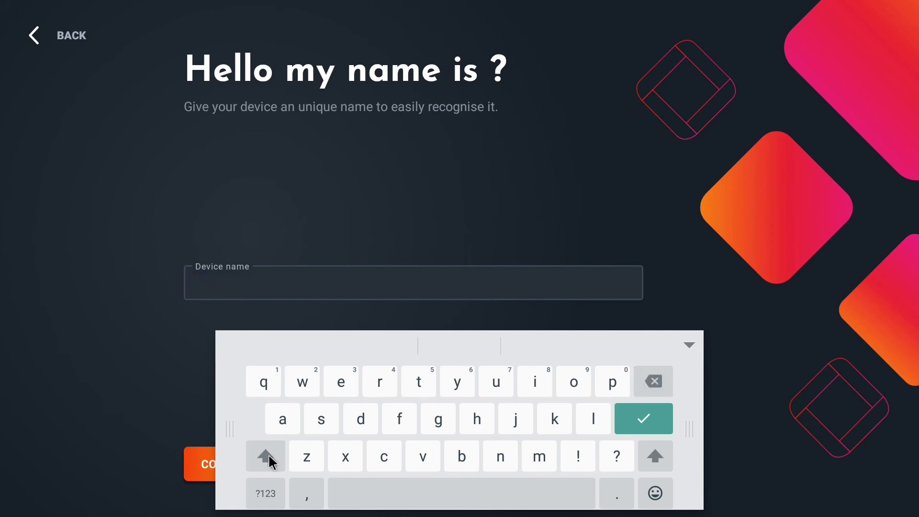
left_click(266, 455)
left_click(391, 375)
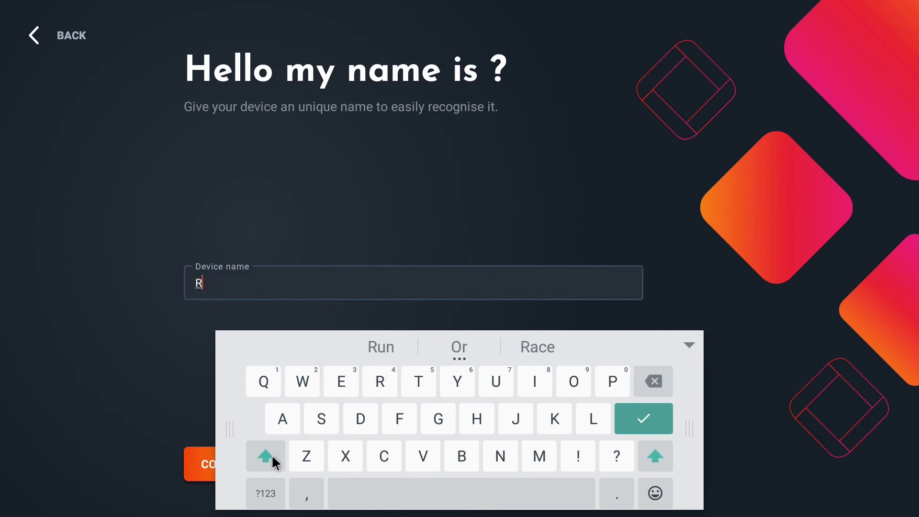
left_click(269, 456)
left_click(577, 383)
left_click(577, 383)
left_click(539, 457)
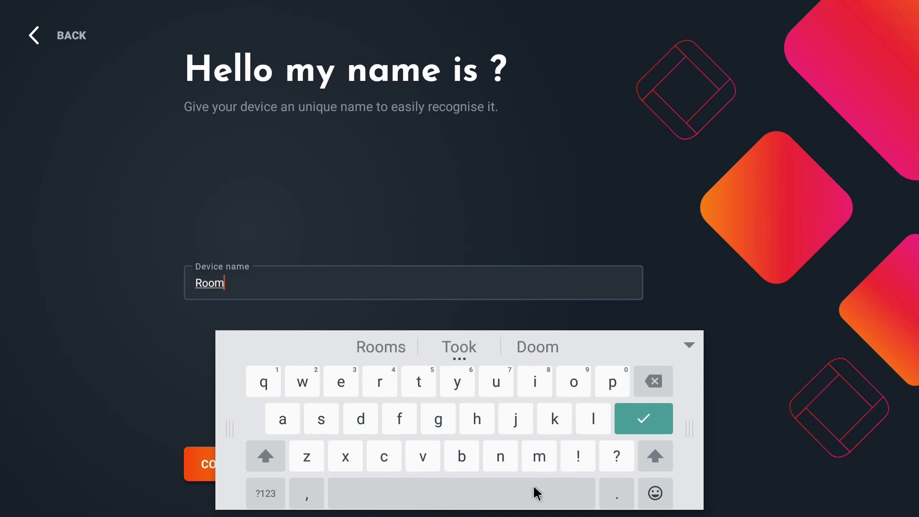
left_click(531, 493)
left_click(268, 459)
left_click(359, 422)
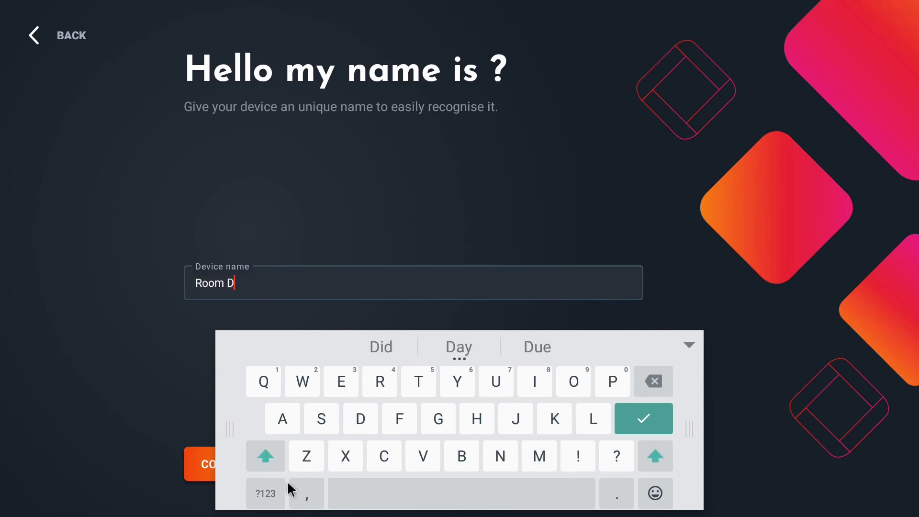
left_click(282, 489)
left_click(382, 387)
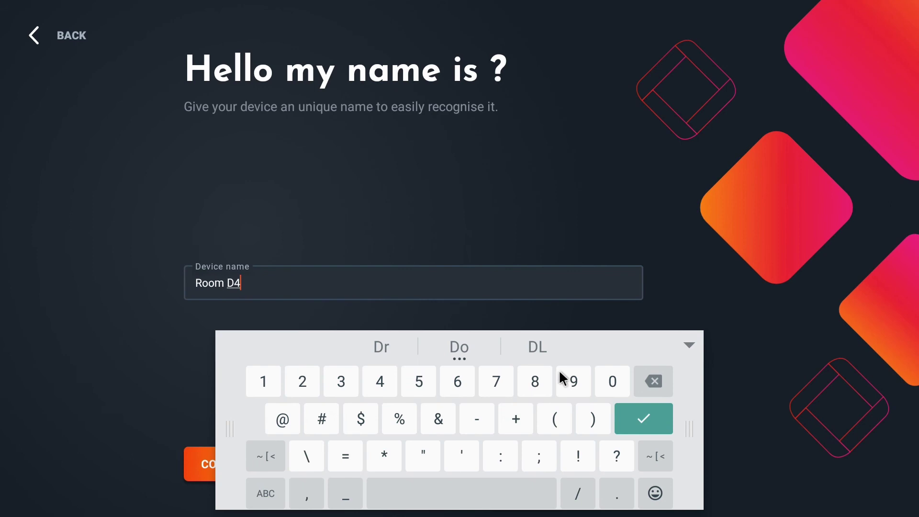
left_click(621, 378)
left_click(264, 382)
left_click(619, 497)
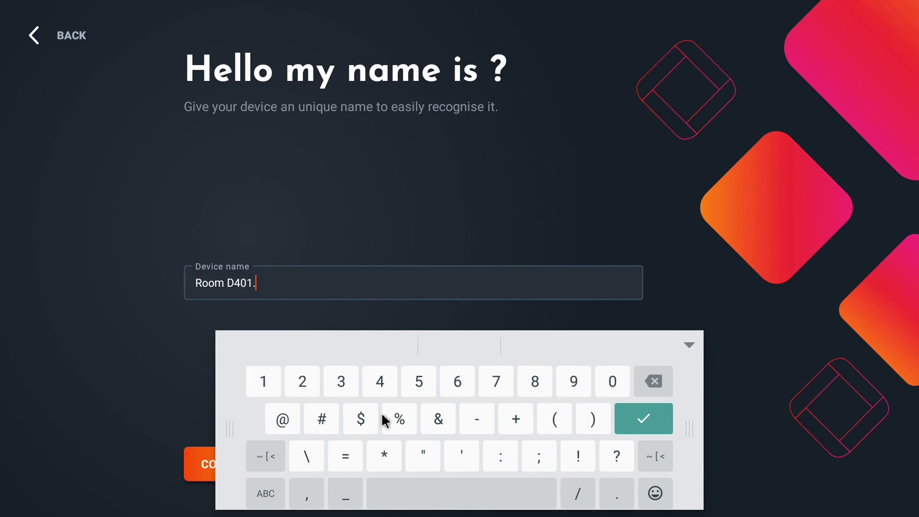
left_click(340, 386)
left_click(663, 417)
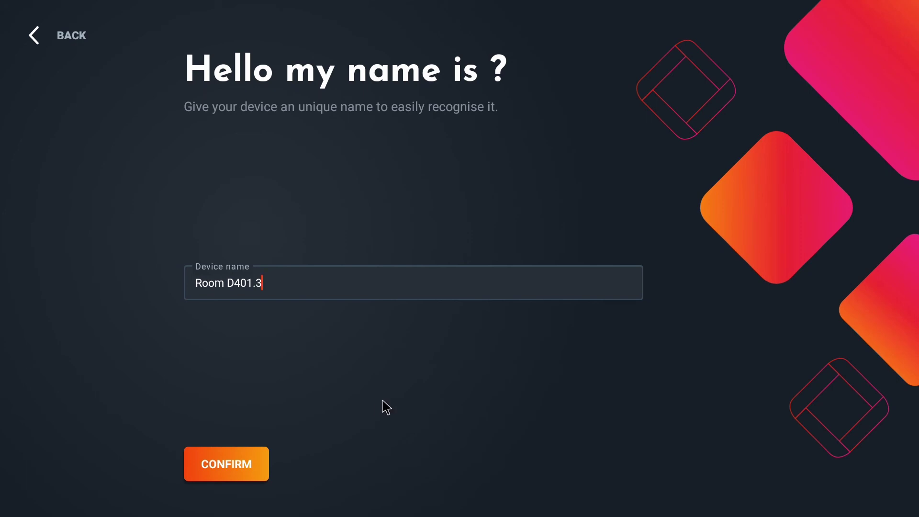
left_click(238, 465)
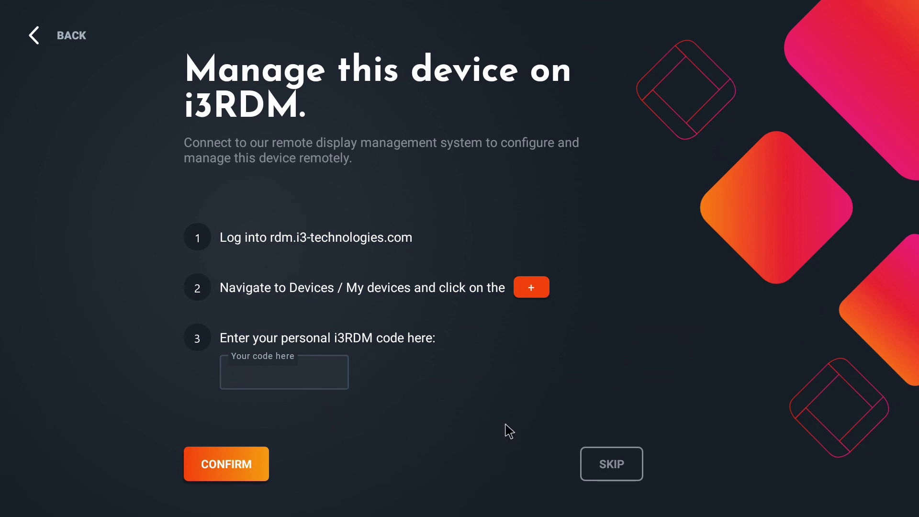
- Skip the i3RDM remote management registration and finish the i3TOUCH setup
left_click(601, 463)
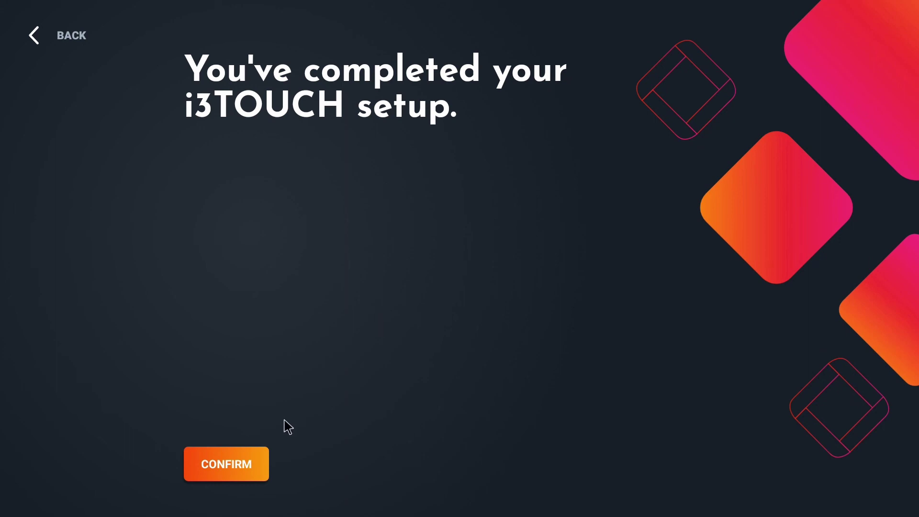
left_click(251, 461)
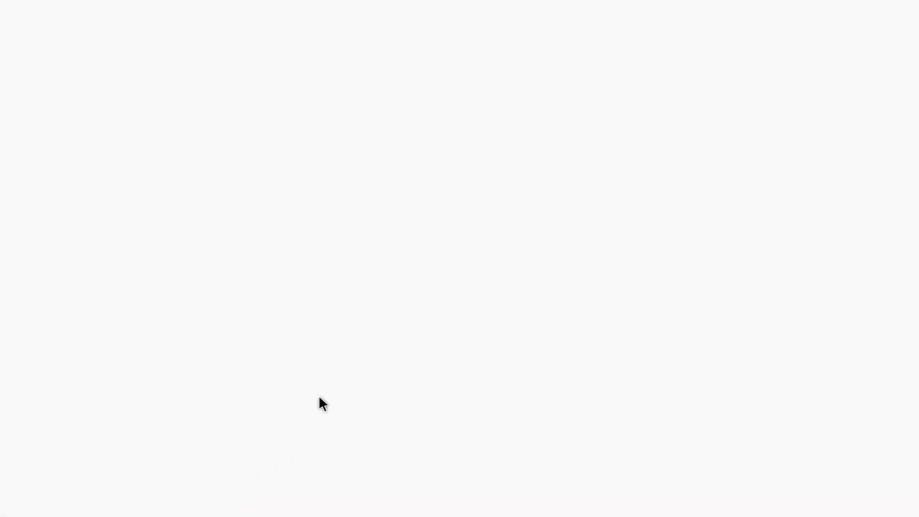